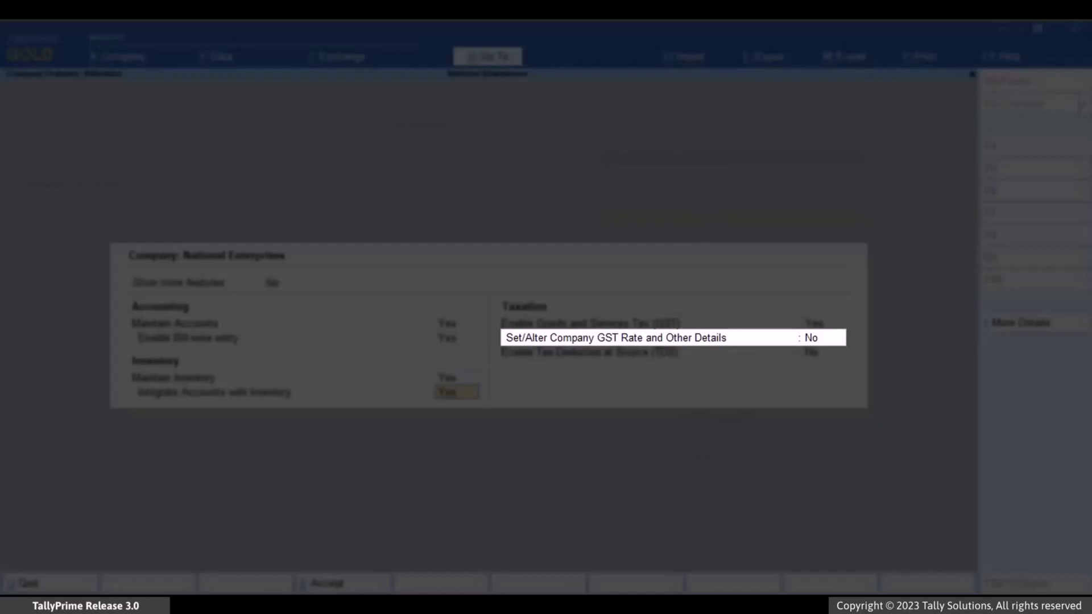
- Enable altering the company GST rate and other details, and turn on Show GST Advances for adjustments in transaction
type("Yes")
key("Return")
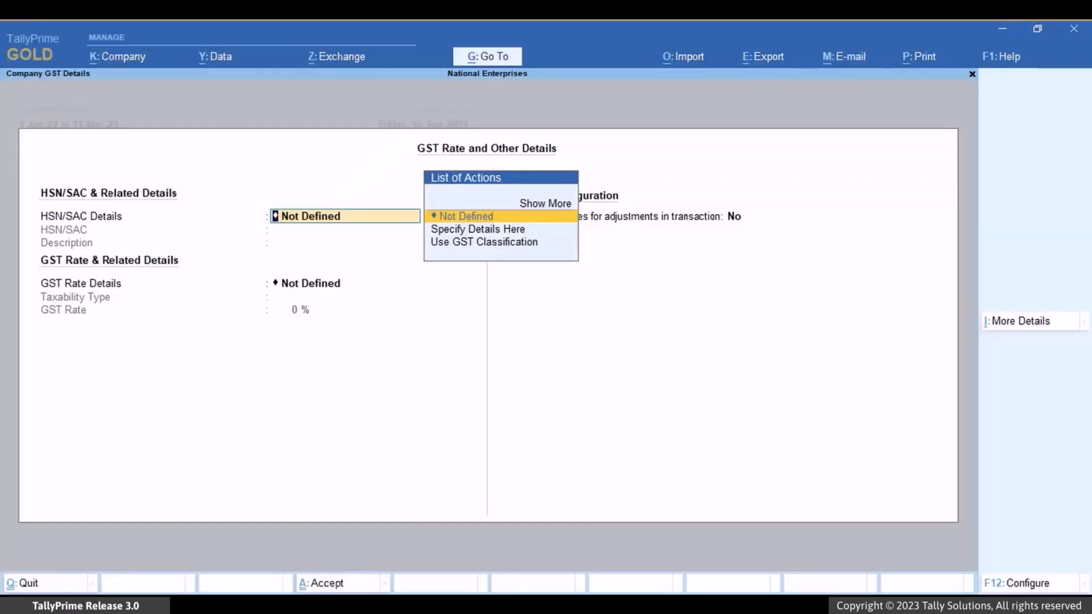
key("Return")
key("Return")
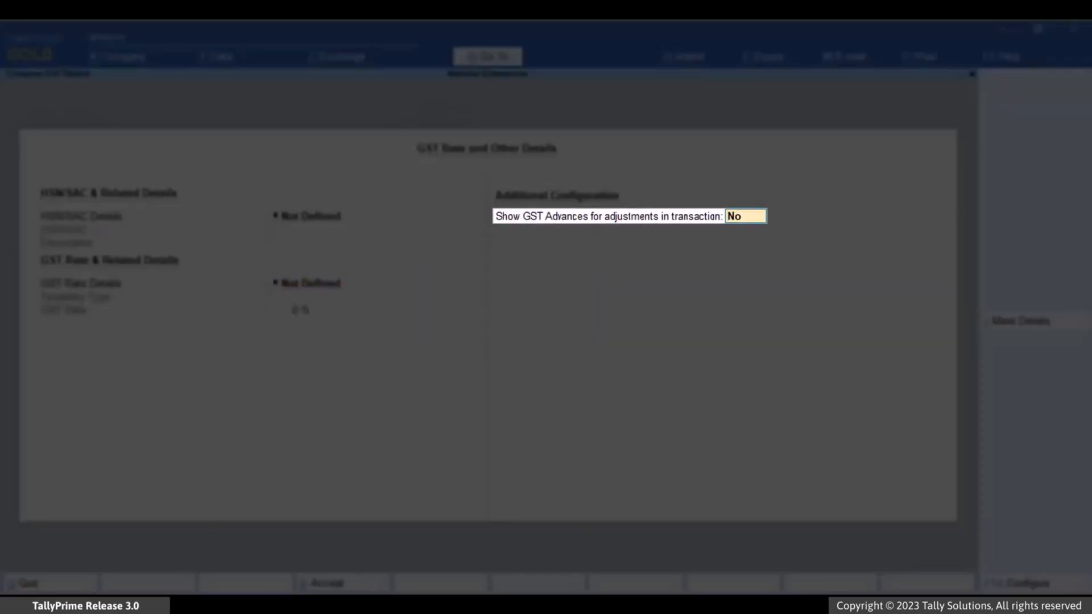
type("Yes")
key("Return")
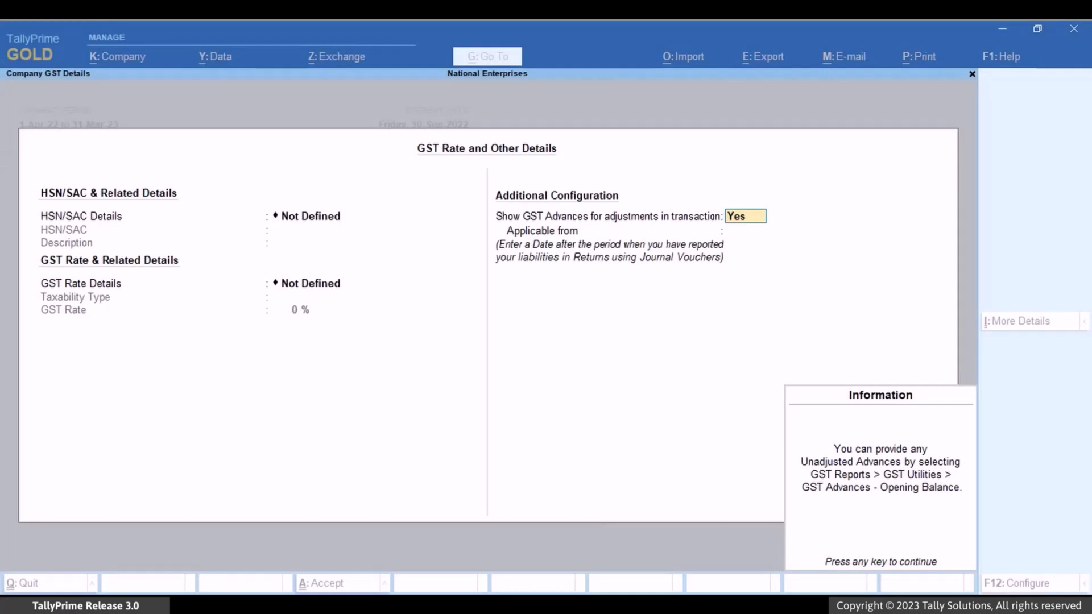
- Make the GST advances option applicable from 1-10-22 and accept the company GST and feature changes
key("Return")
type("1-")
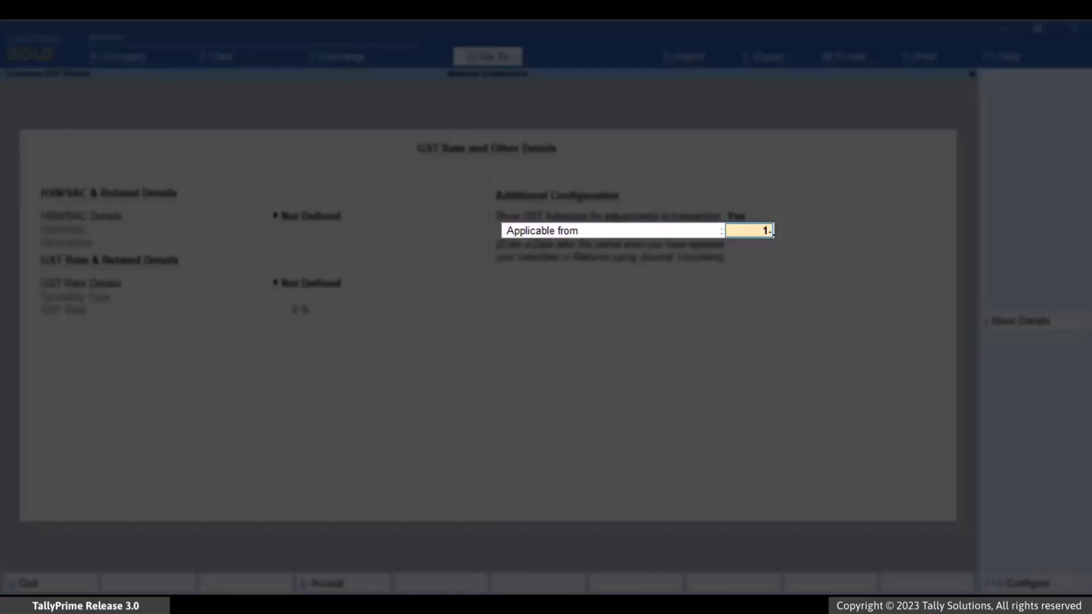
type("10-22")
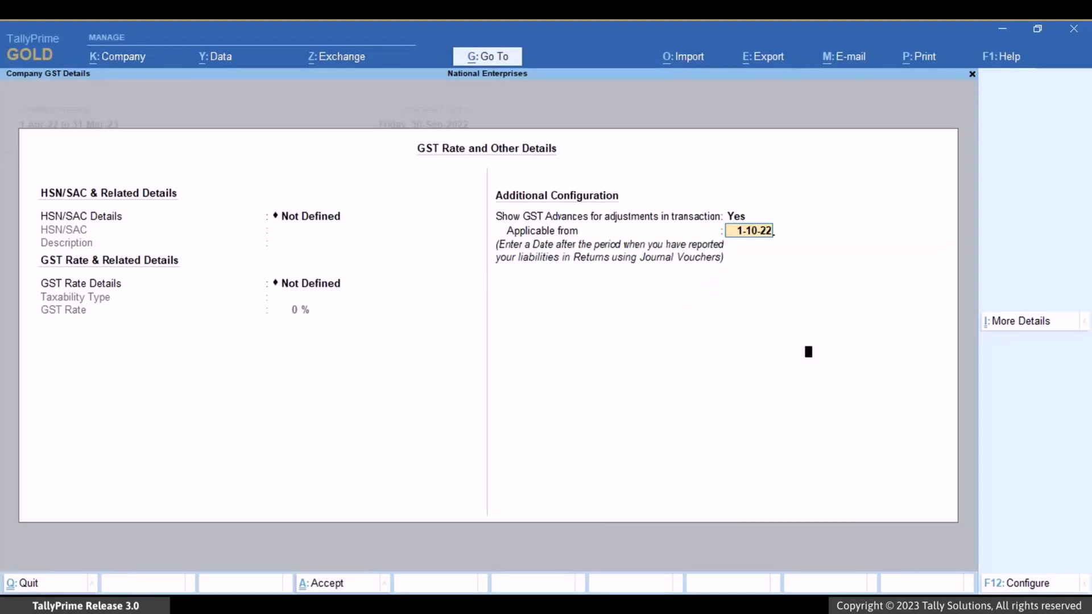
key("Return")
key("ctrl+a")
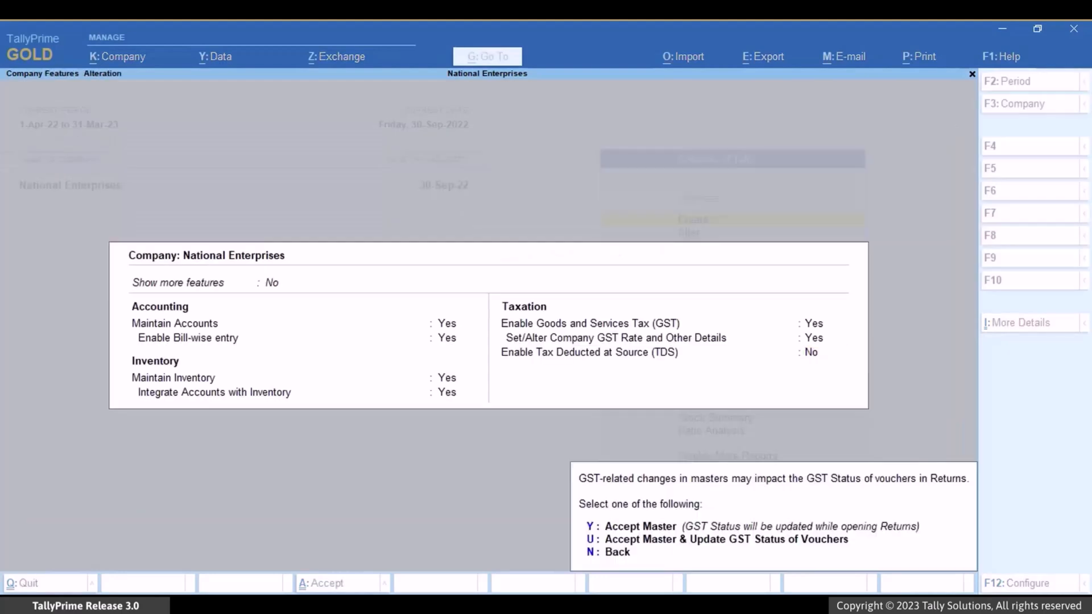
key("y")
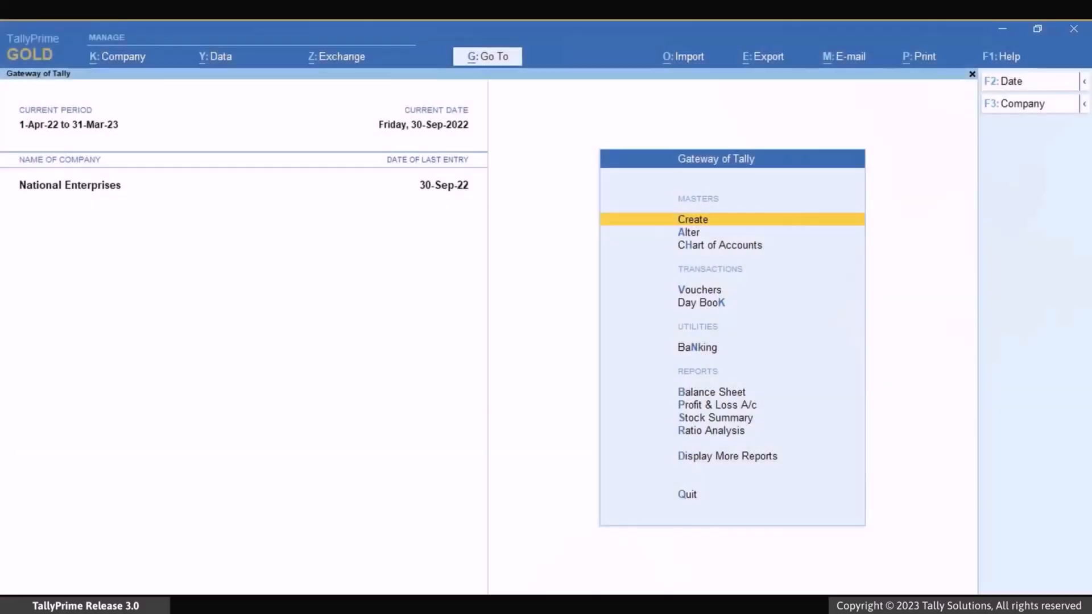
- Start creating a new Receipt voucher
key("alt")
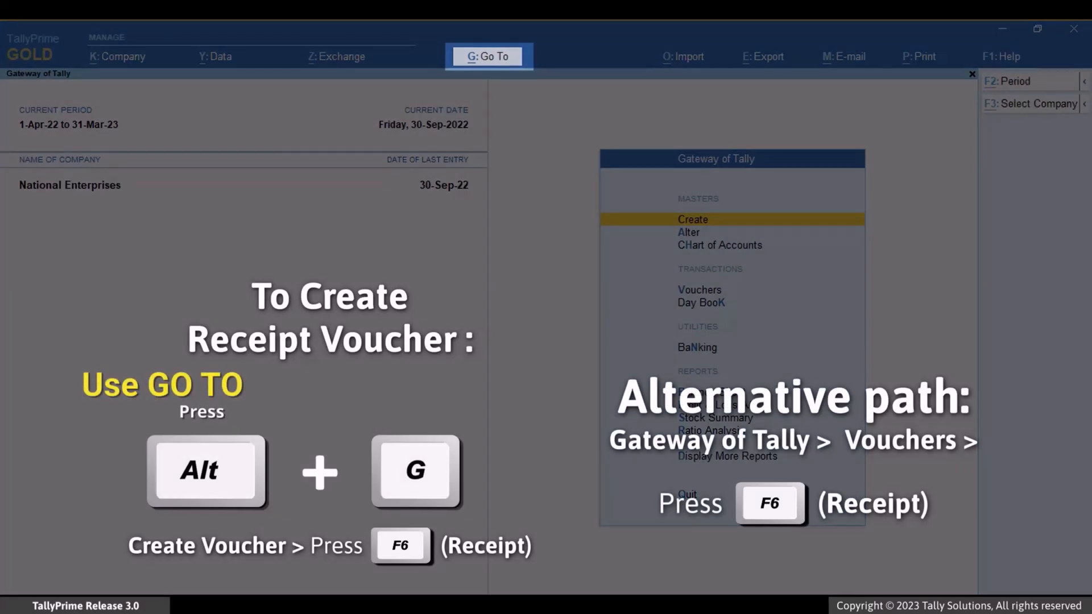
key("alt+g")
key("Up")
key("Up")
key("Up")
key("Up")
key("Up")
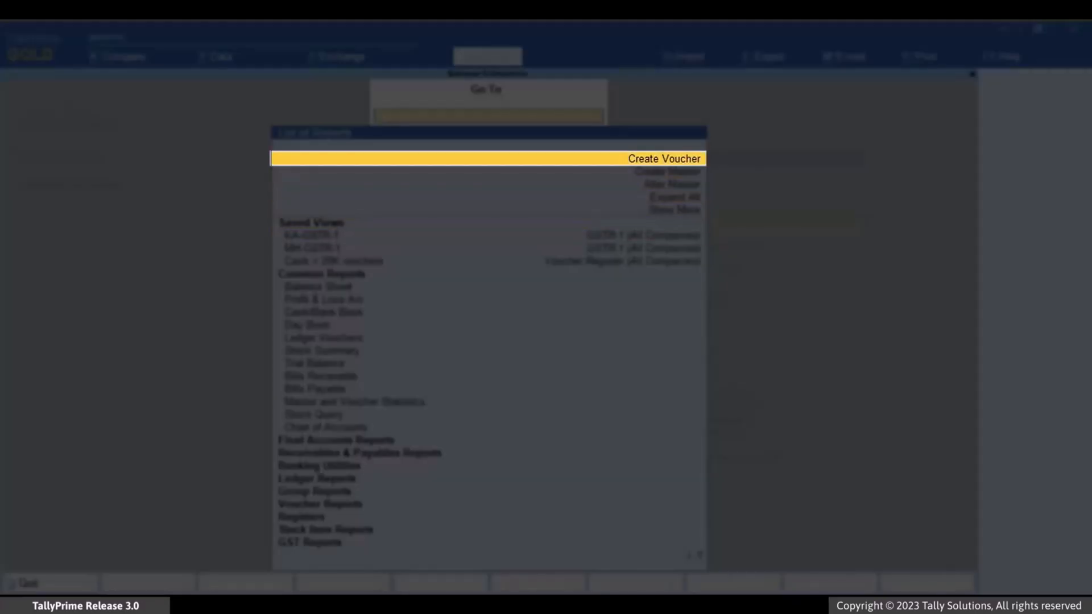
key("Return")
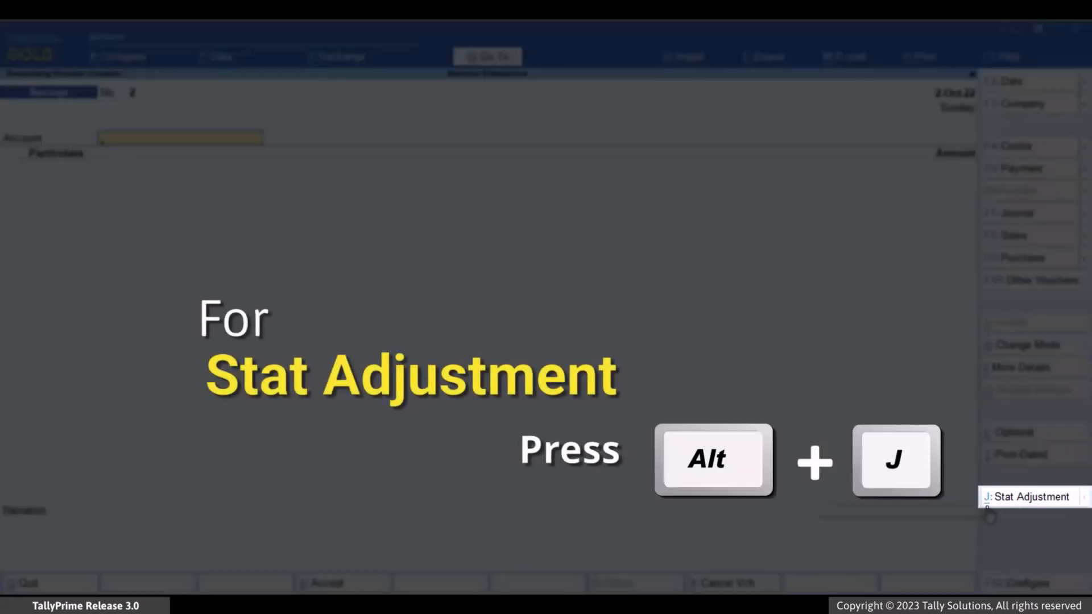
- Set the receipt's GST stat adjustment to Advance Receipt as the nature of receipt
left_click(1015, 499)
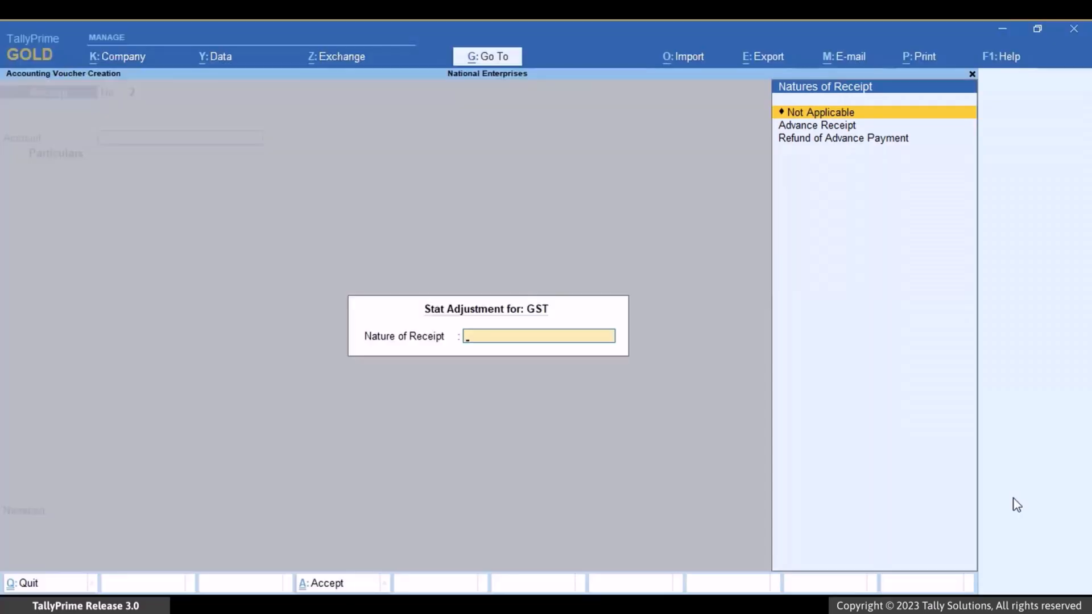
key("Down")
key("Return")
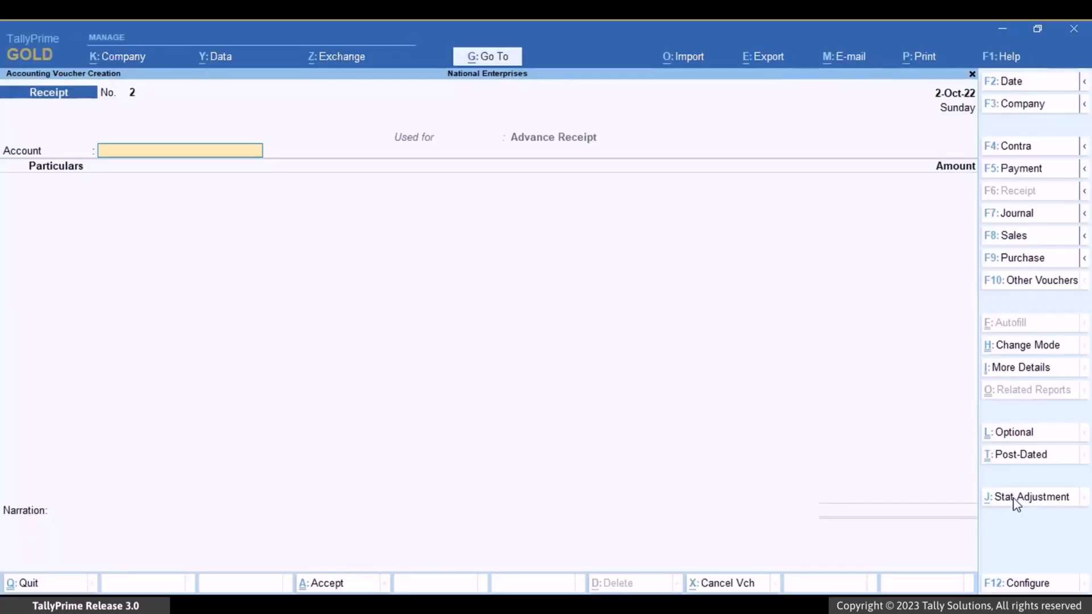
- Choose HDFC Bank as the receipt account and Subash Tech Solutions as the party ledger in the particulars
key("Down")
key("Return")
key("Down")
key("Down")
key("Down")
key("Down")
key("Down")
key("Down")
key("Down")
key("Down")
key("Down")
key("Down")
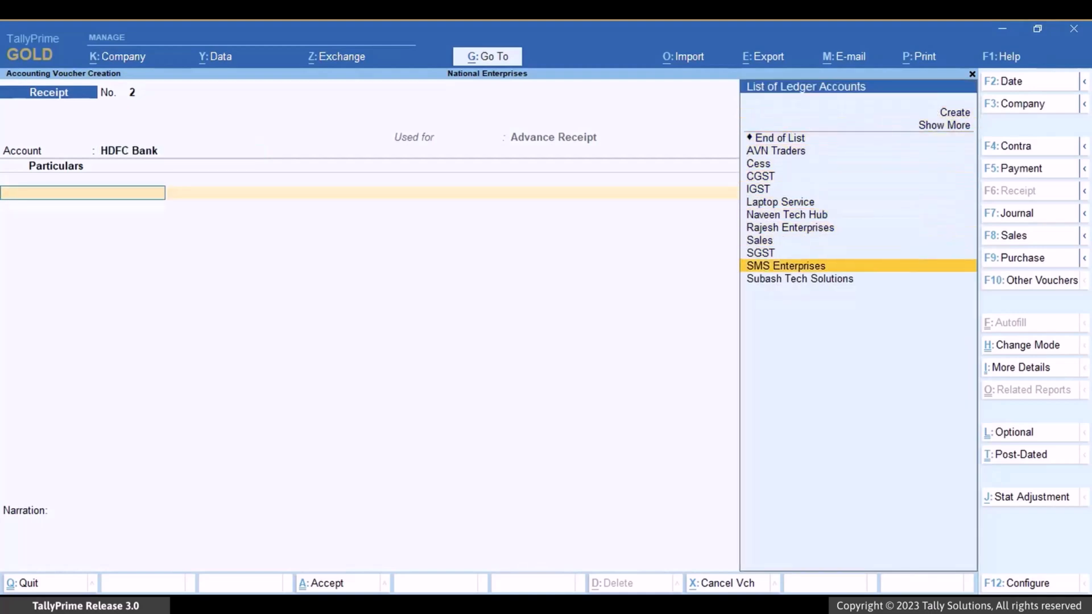
key("Down")
key("Down")
key("Return")
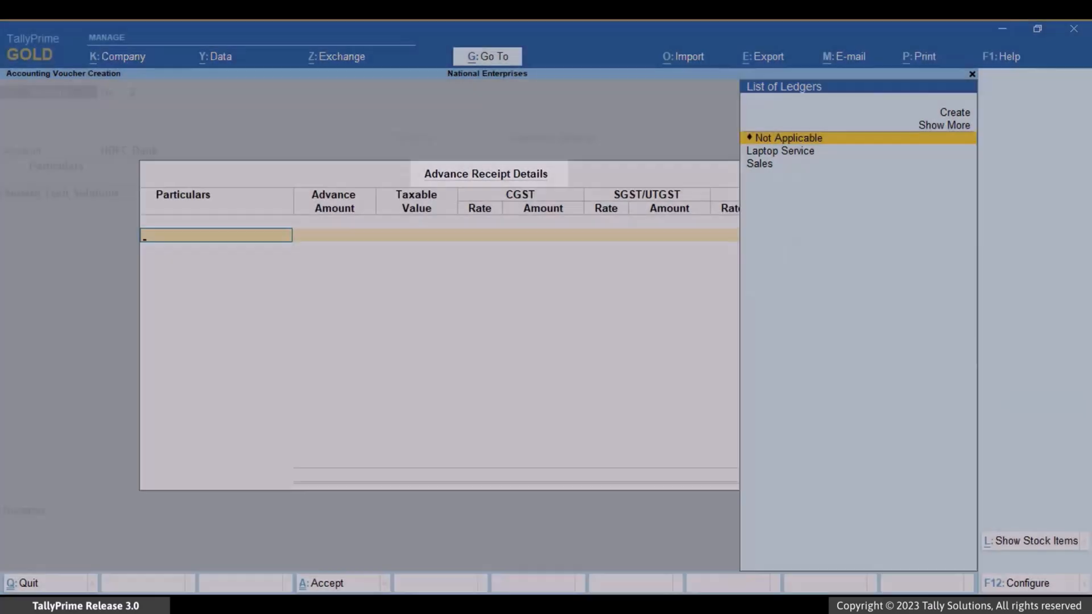
- Enter an advance amount of 5,900 against the Sales ledger in the advance receipt details, keeping the default tax rates
key("Down")
key("Down")
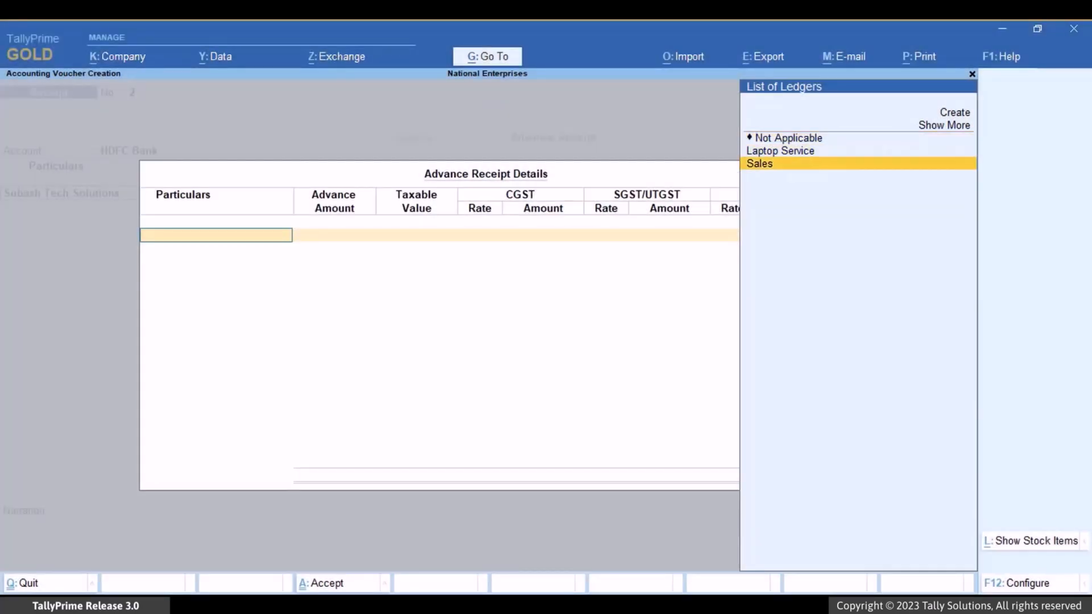
key("Return")
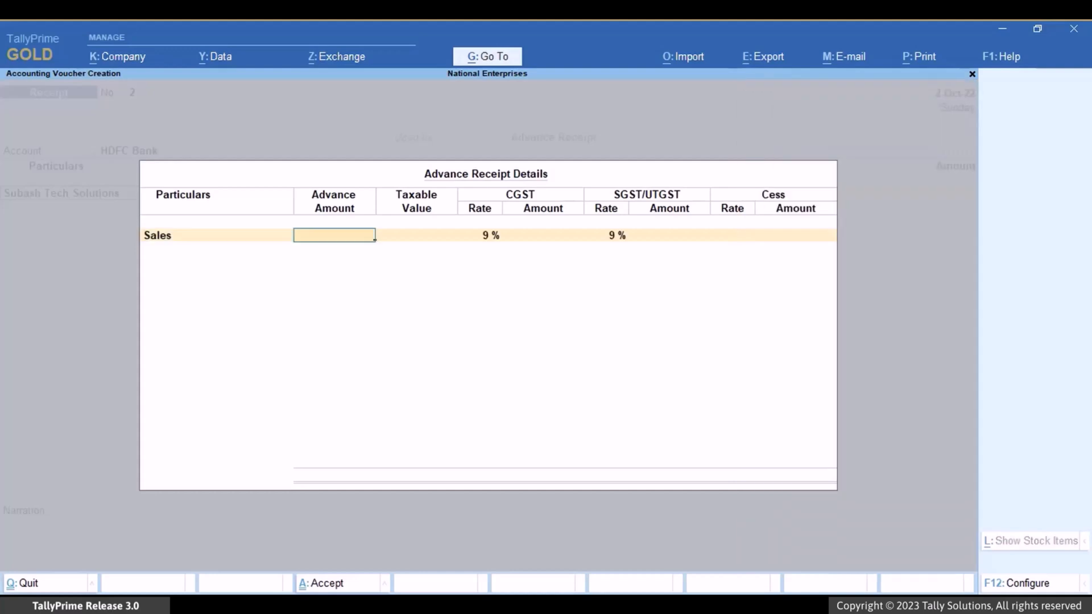
type("5900")
key("Return")
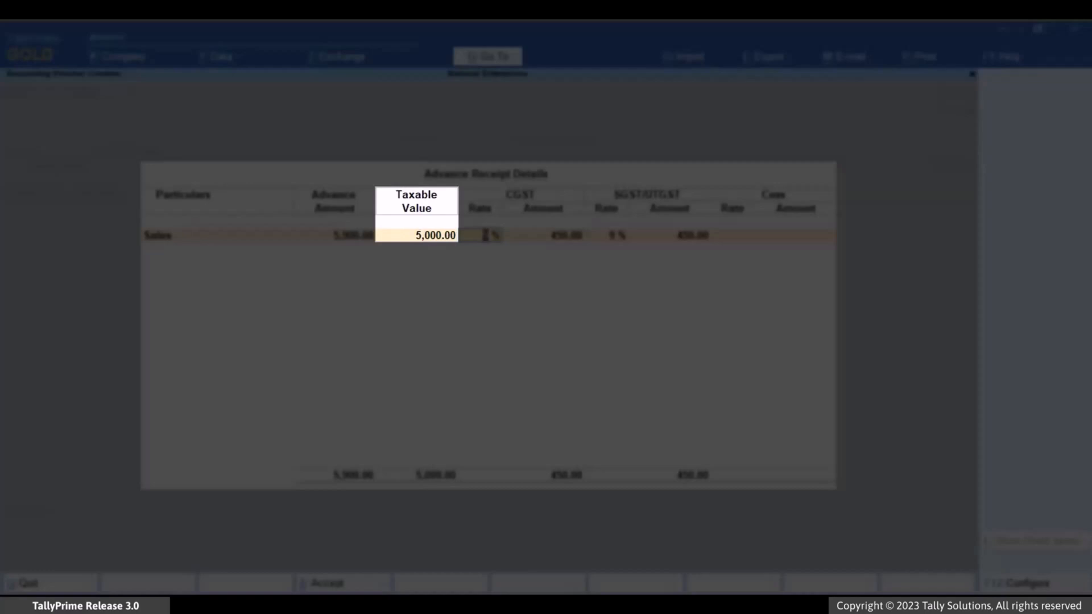
key("Return")
key("Return")
key("Return")
key("Return")
key("Return")
key("Return")
key("Return")
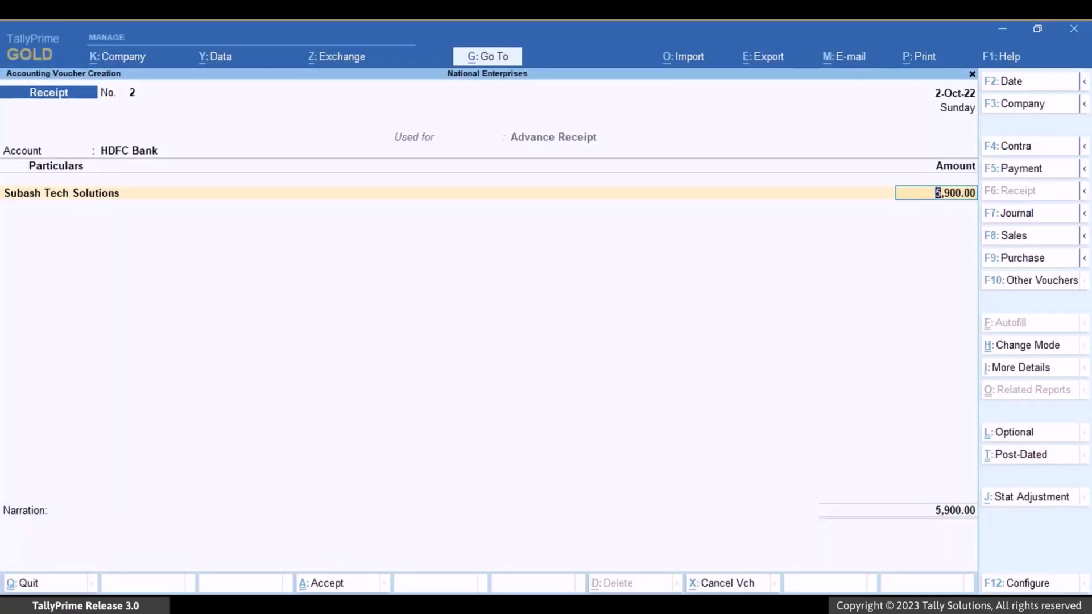
- Confirm the party amount and save the advance receipt voucher
key("Return")
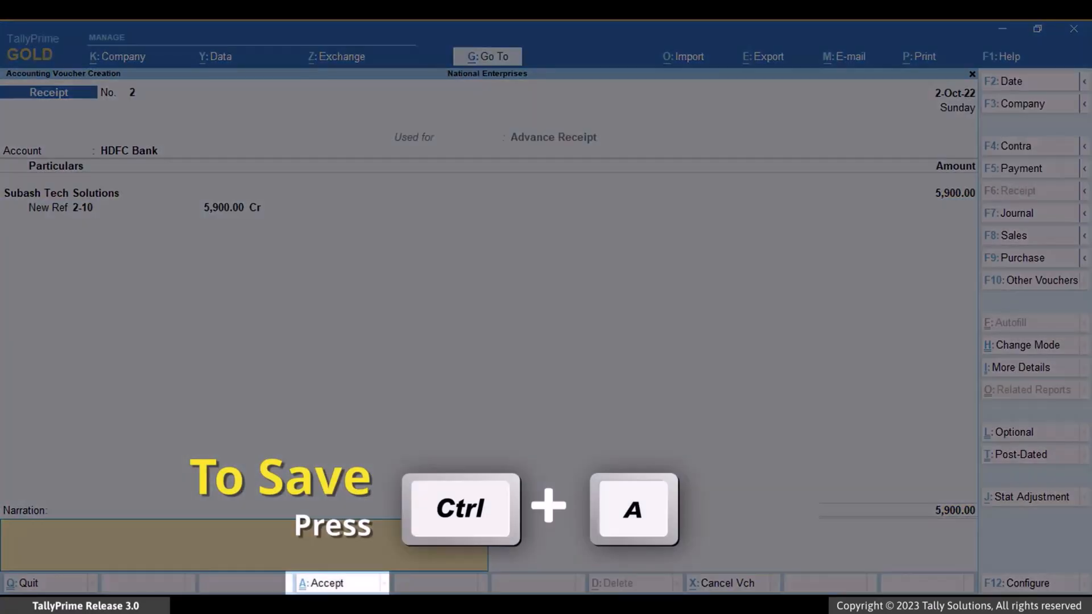
key("ctrl+a")
key("Return")
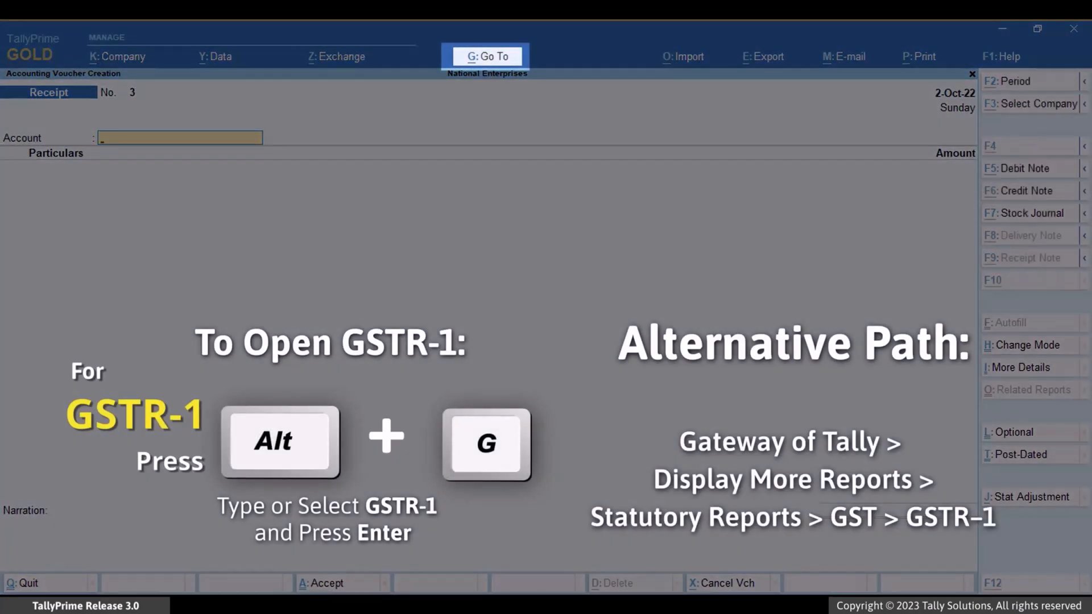
- Open the GSTR-1 report
key("alt+g")
type("Gstr")
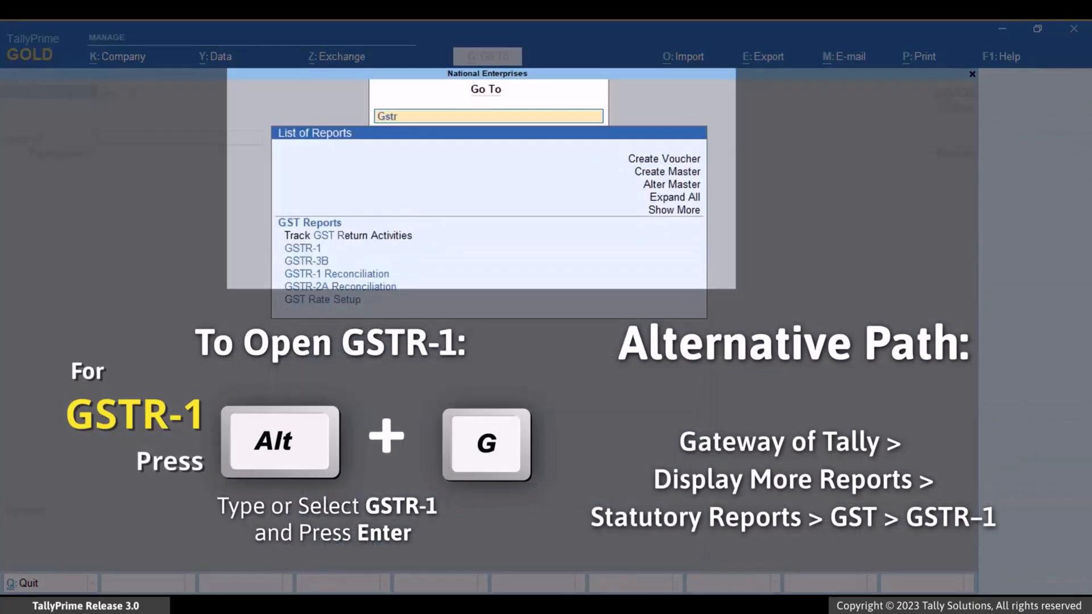
key("Down")
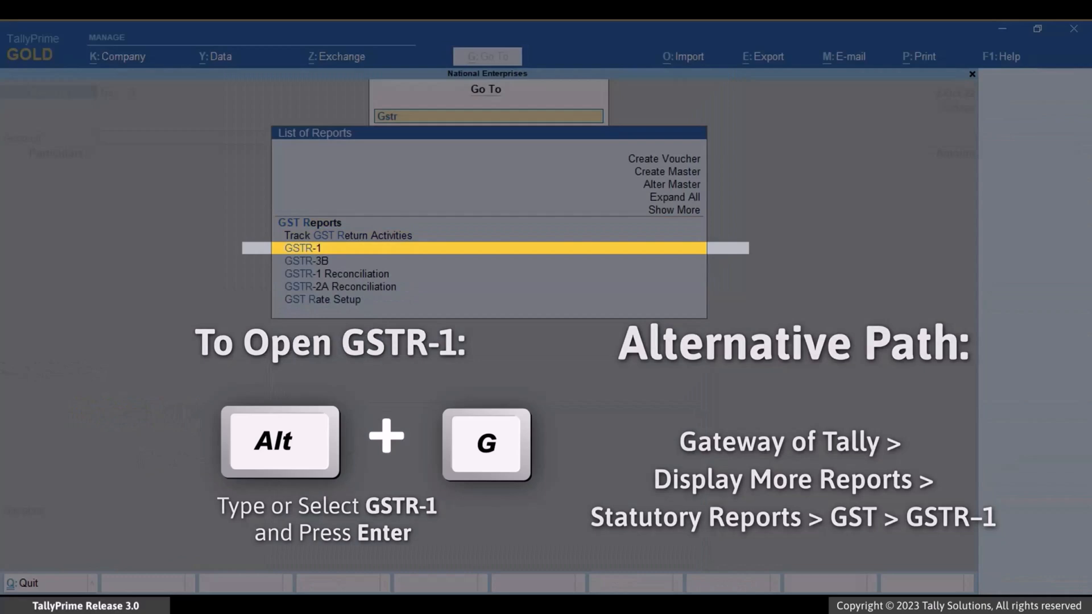
key("Return")
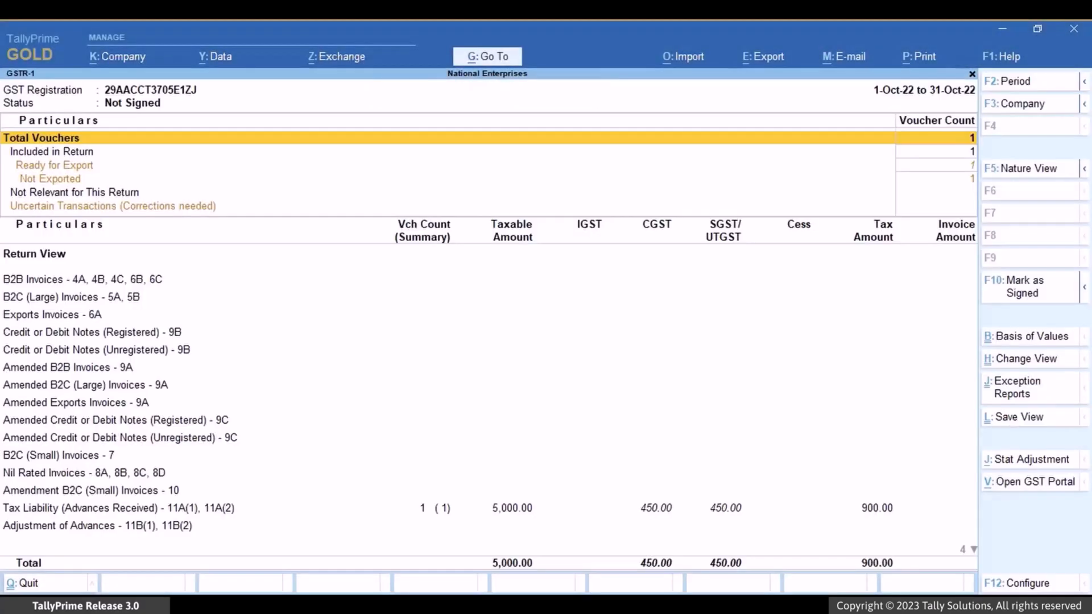
- Examine the advance receipt vouchers under Included in Return, then go back to the GSTR-1 summary
key("Down")
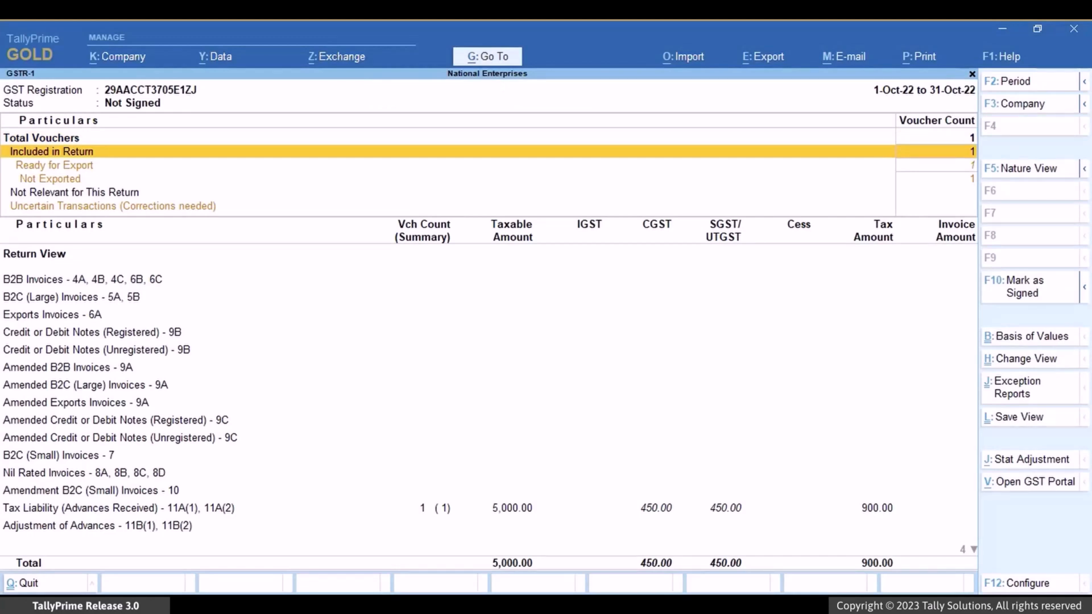
key("Return")
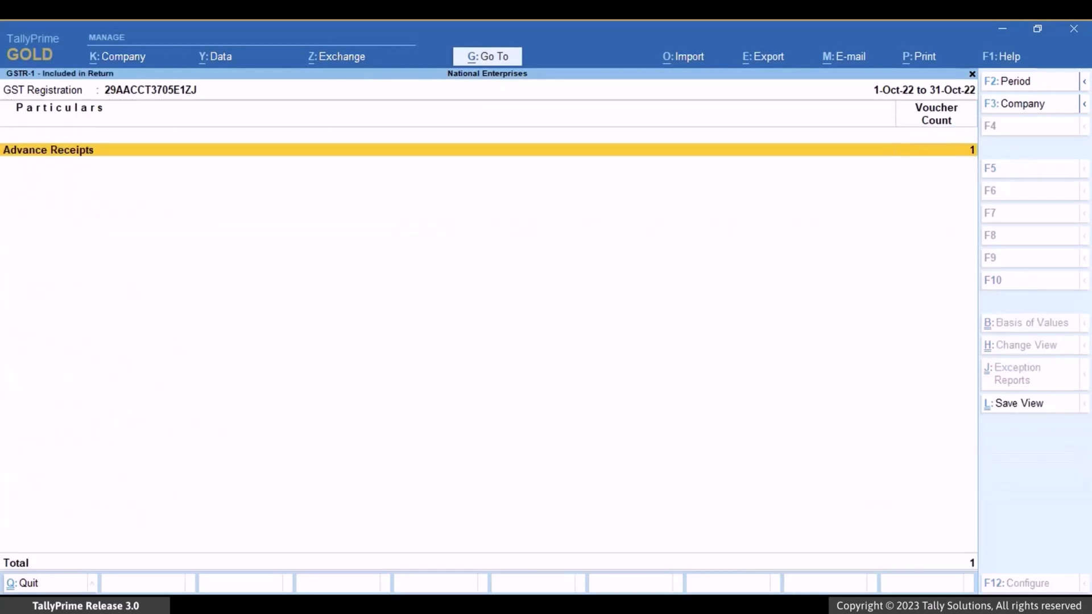
key("Return")
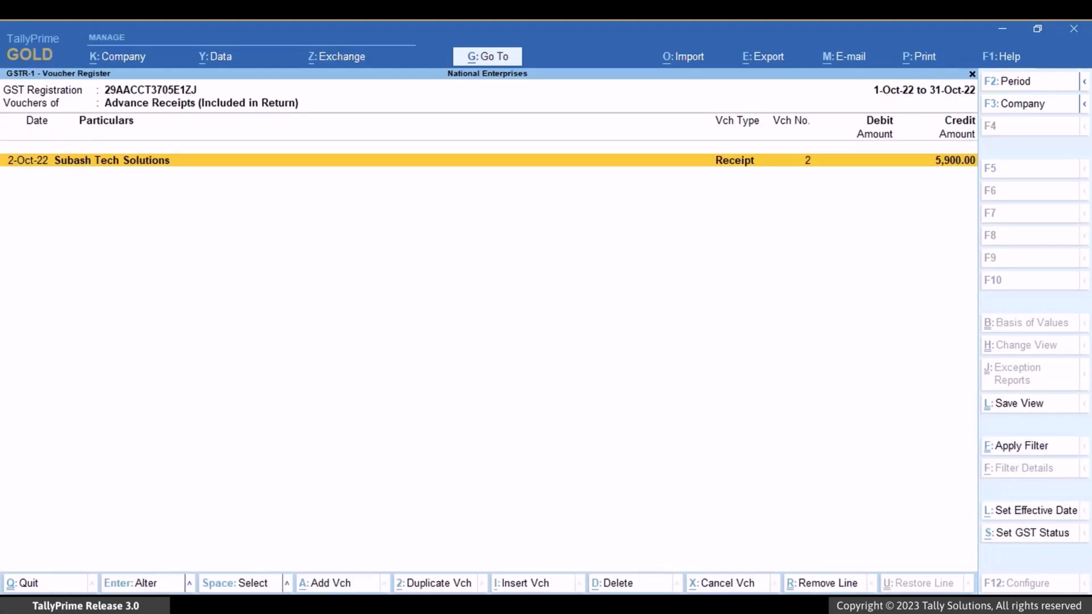
key("Escape")
key("Escape")
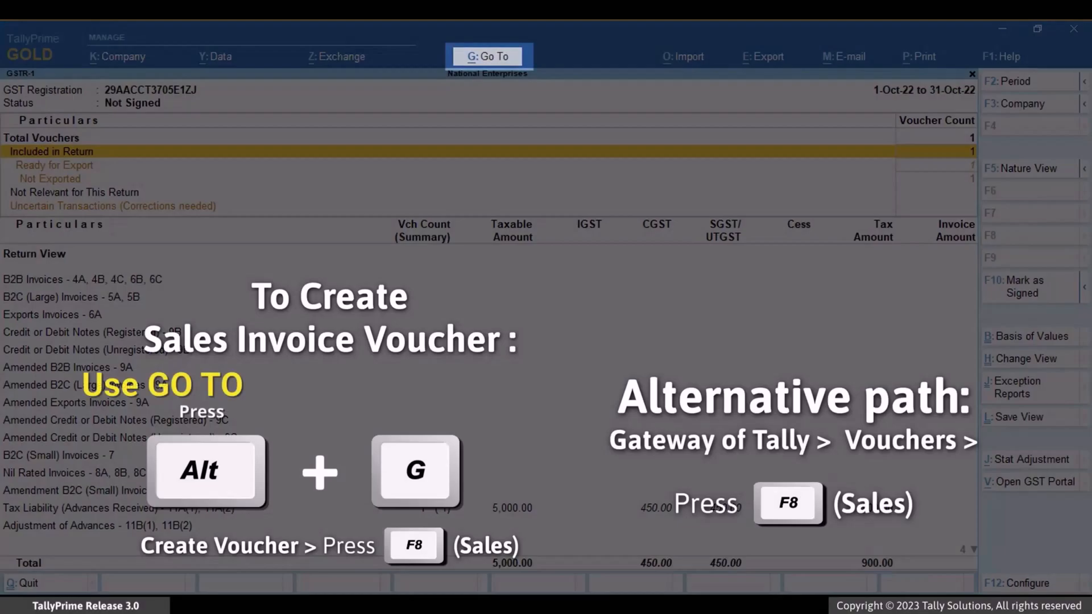
- Start creating a new Sales voucher
key("alt+g")
key("Up")
key("Up")
key("Up")
key("Up")
key("Up")
key("Up")
key("Up")
key("Return")
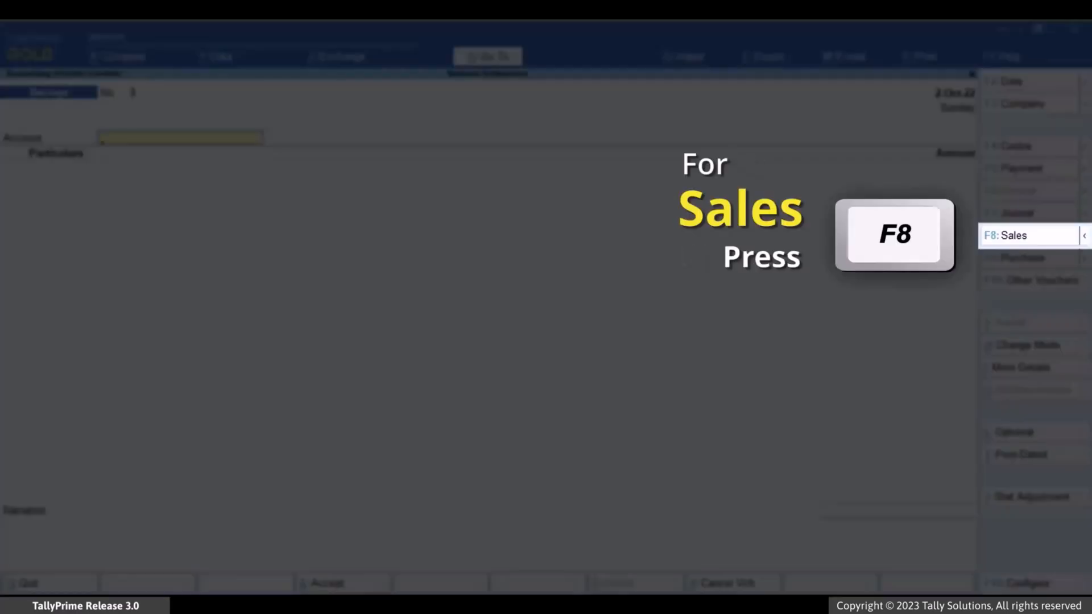
key("F8")
- Select Subash Tech Solutions as the sales voucher's party and accept the default dispatch and party details
key("Down")
key("Down")
key("Down")
key("Down")
key("Down")
key("Down")
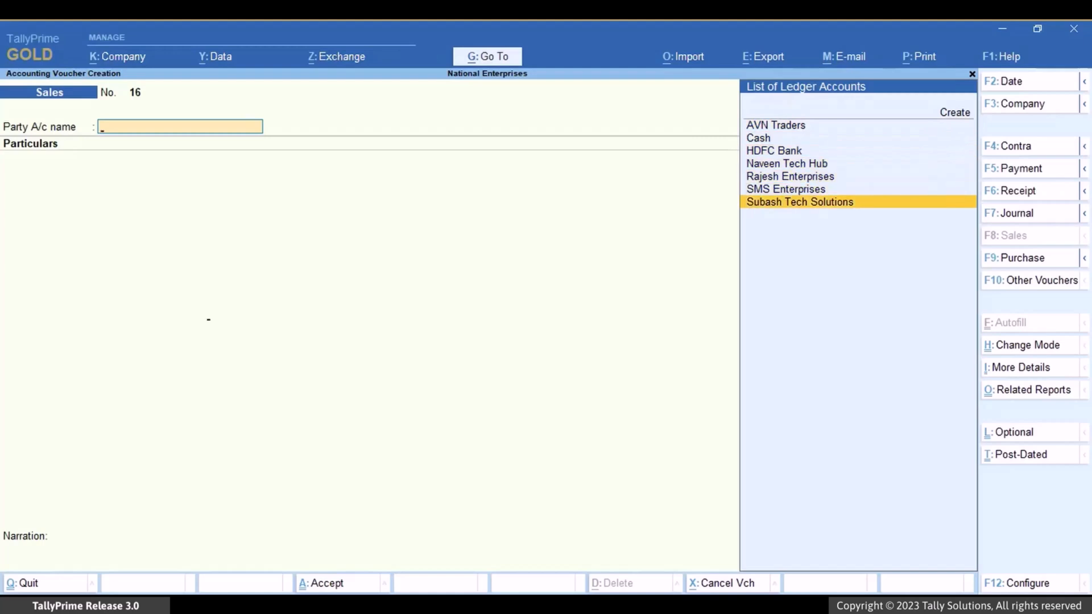
key("Return")
key("ctrl+a")
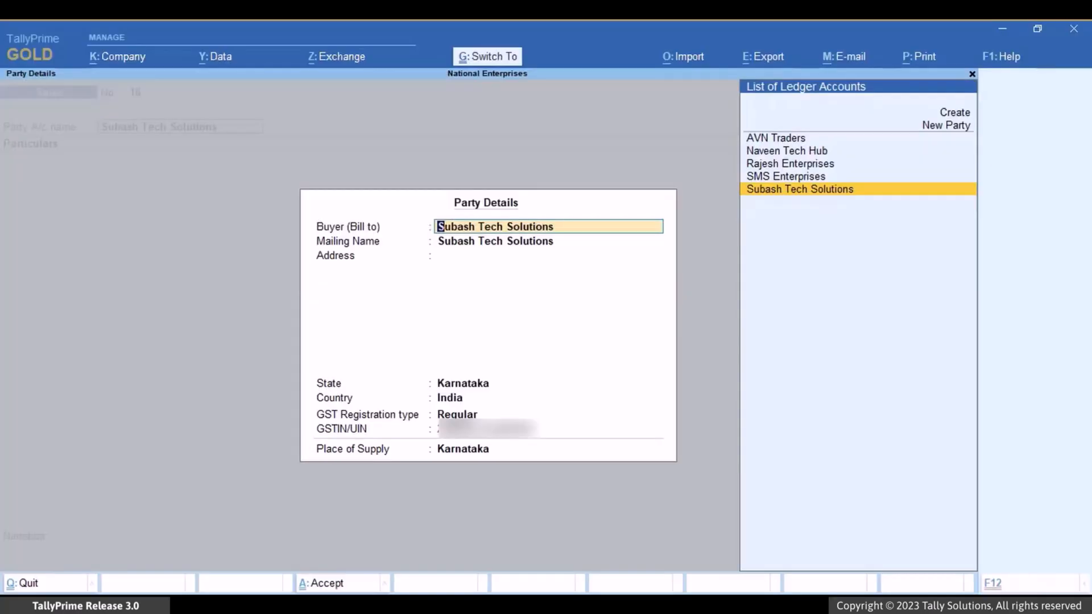
key("ctrl+a")
- Add the Laptop Service ledger to the sales voucher with an amount of 5,000
key("Down")
key("Down")
key("Down")
key("Return")
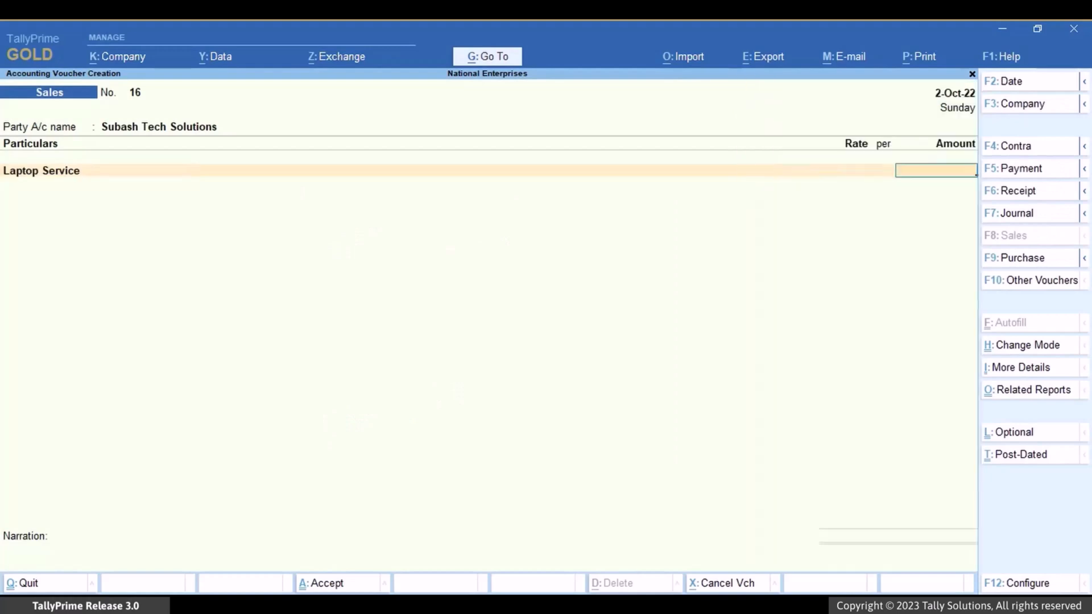
type("5000")
key("Return")
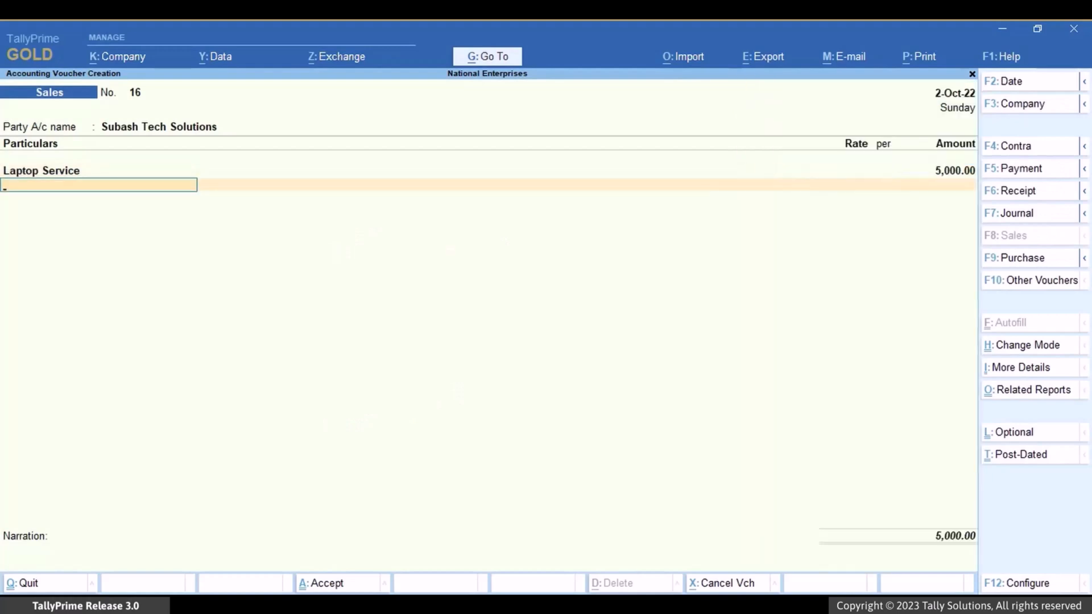
- Add the CGST and SGST ledgers with their calculated amounts and end the sales voucher's ledger list
type("Cg")
key("Return")
key("Return")
type("Sg")
key("Return")
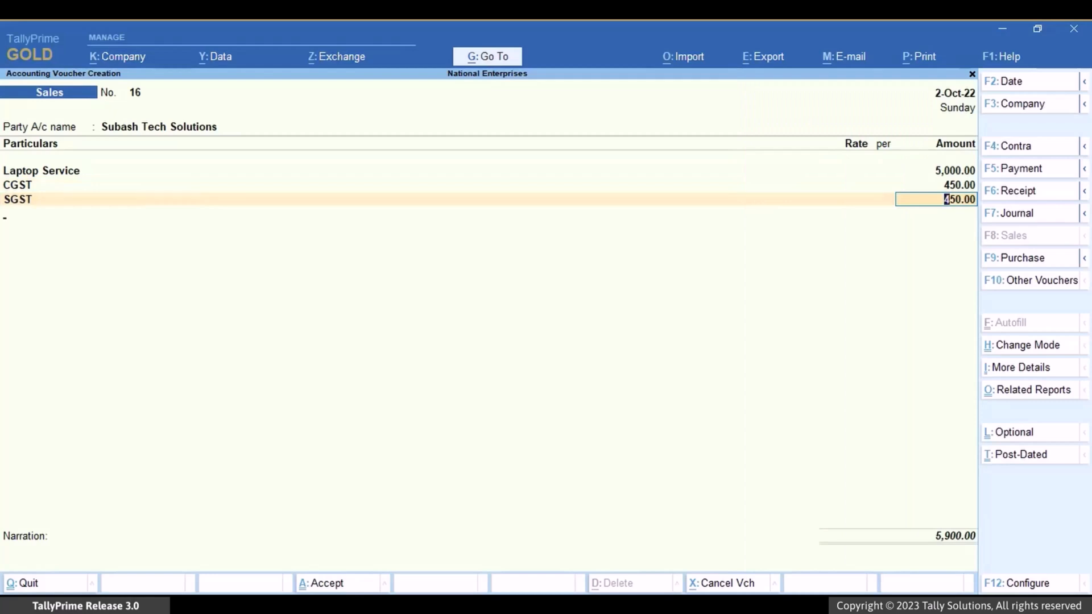
key("Return")
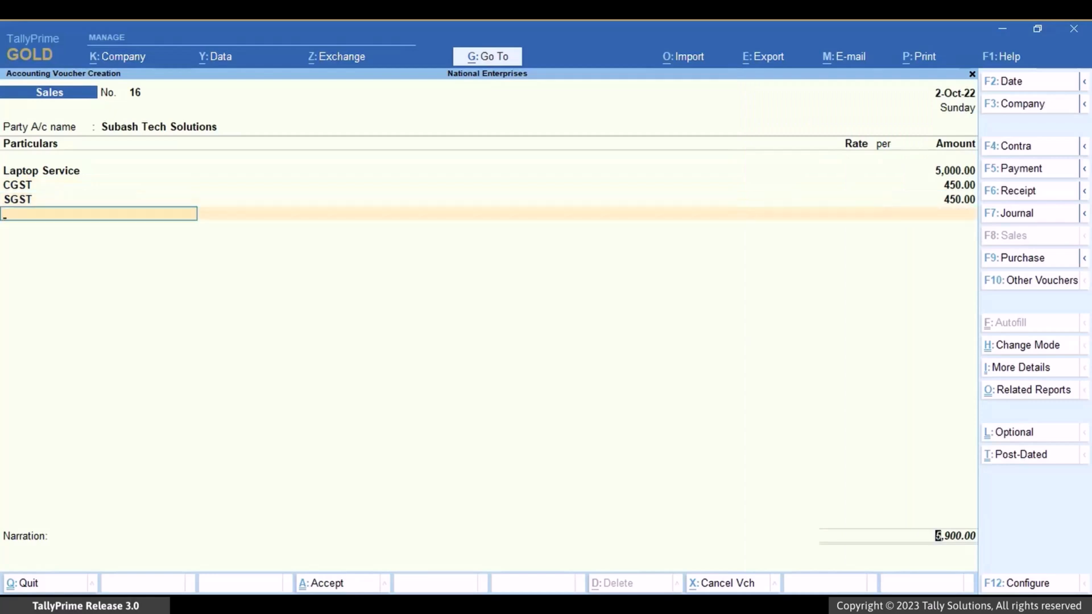
key("Return")
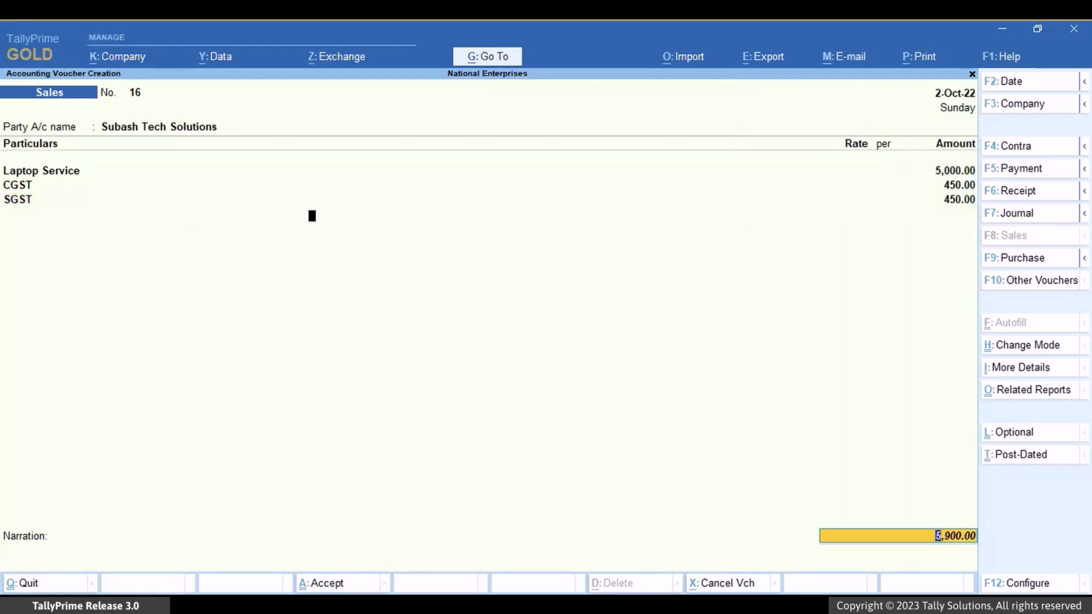
- Allocate the party's 5,900 Dr bill in the sales voucher as Agst Ref against advance reference 2-10
key("Return")
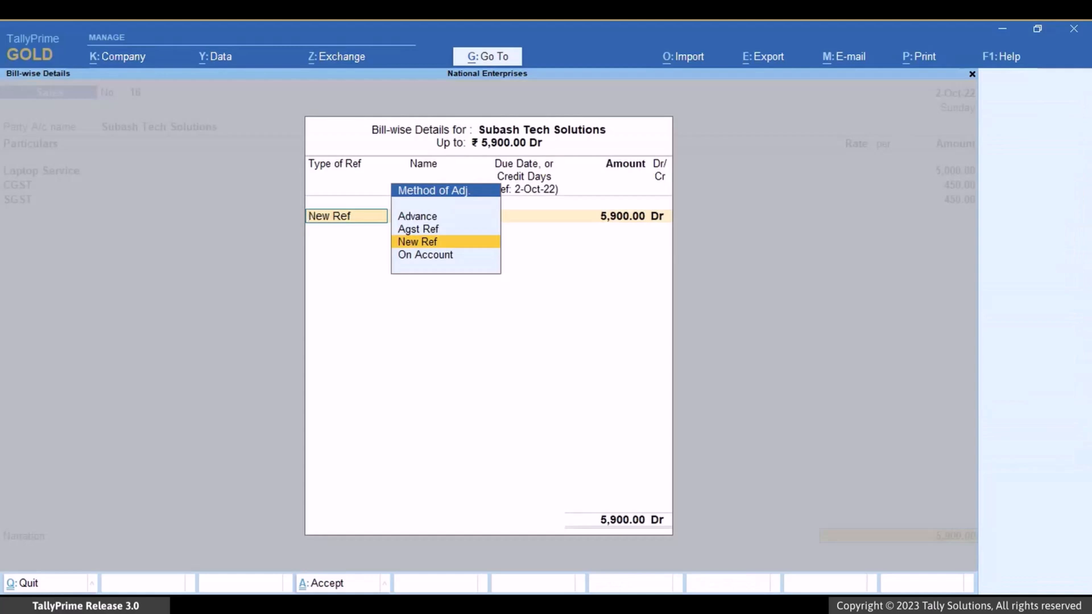
key("Up")
key("Return")
key("Down")
key("Return")
key("Return")
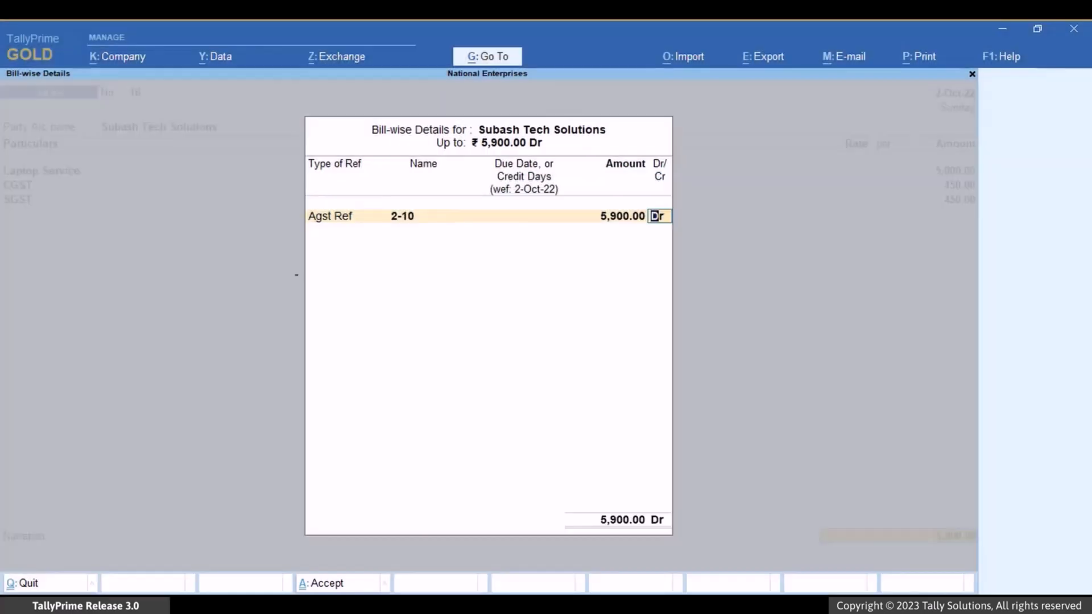
key("Return")
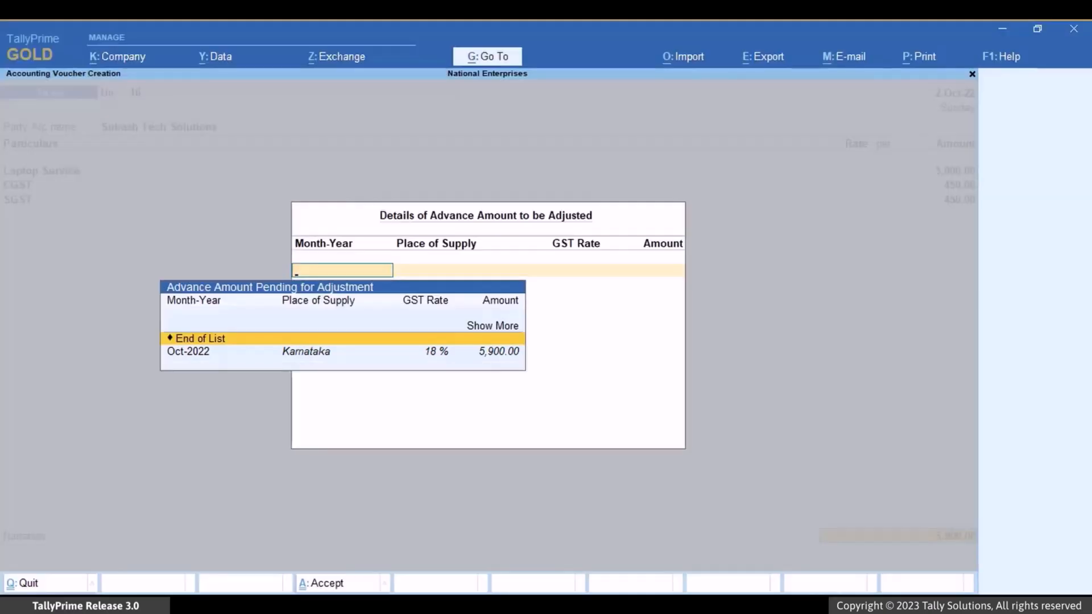
- Expand the pending advances list and adjust the Oct-2022 Karnataka advance at 18% GST for 5,900, saving the adjustment details
key("Up")
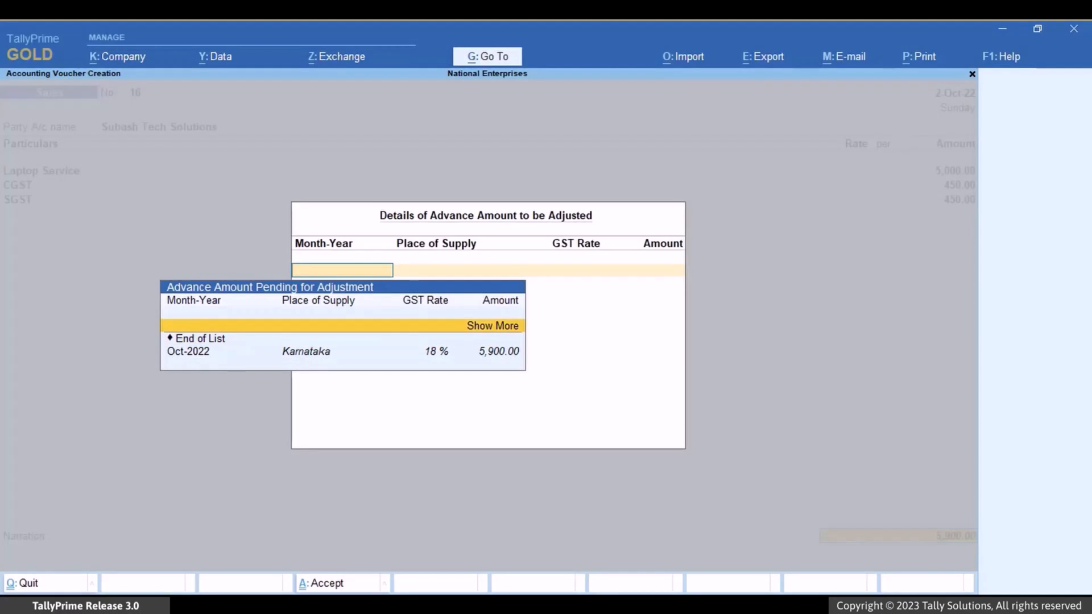
key("Return")
key("Down")
key("Down")
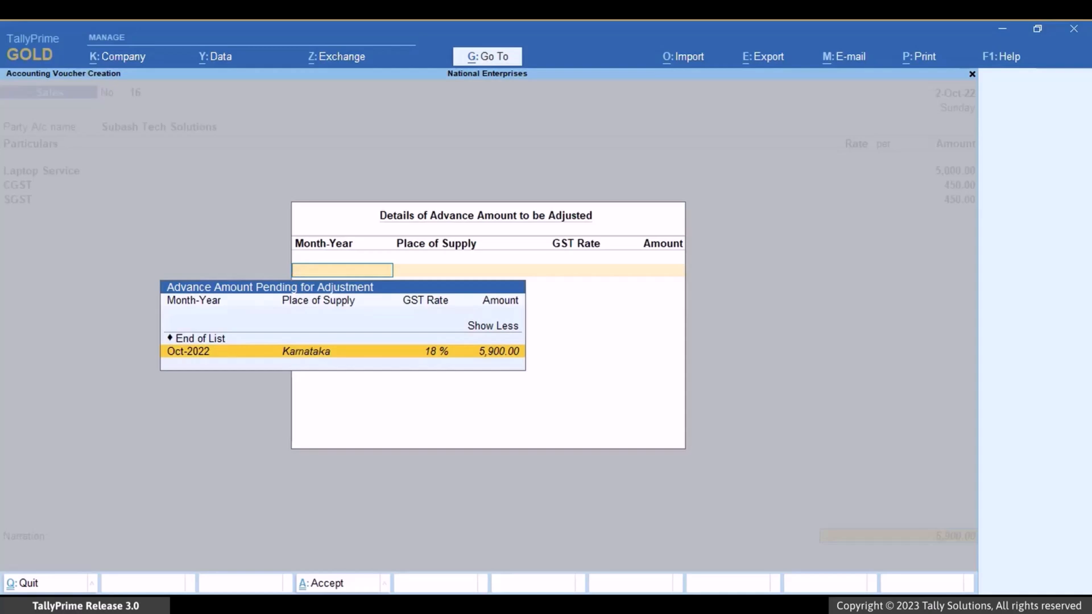
key("Return")
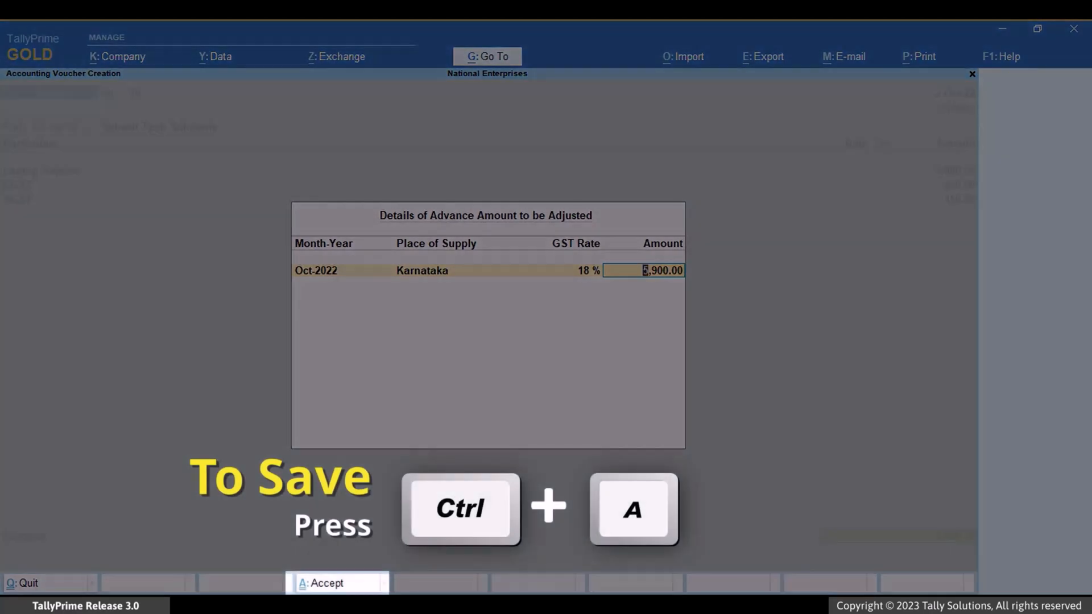
key("ctrl+a")
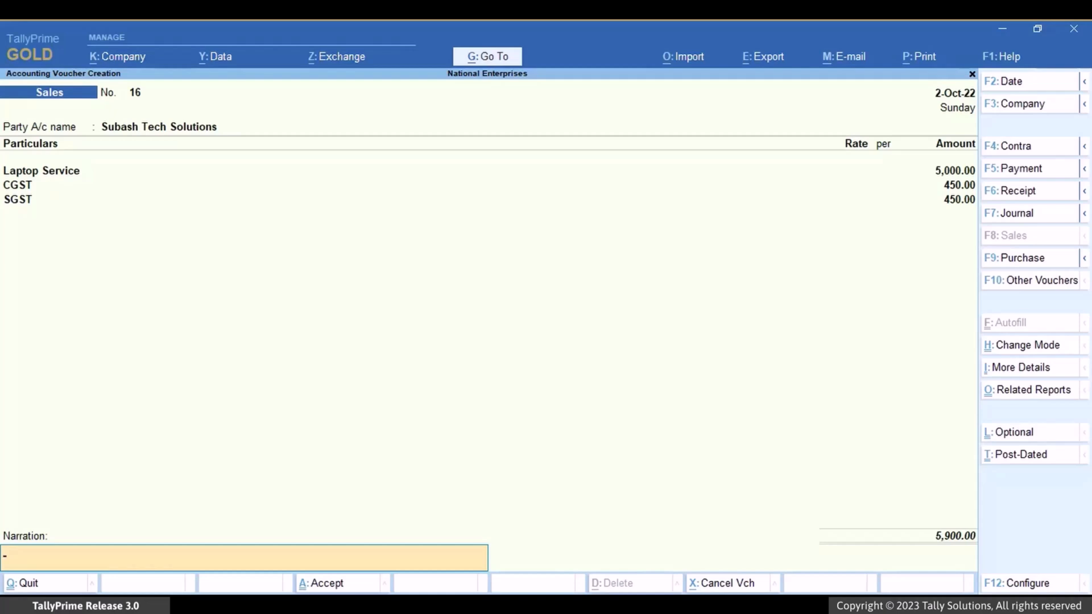
- Check the Auto-adjust GST Advance during voucher creation option in the sales voucher's configuration and return to the voucher
key("F12")
key("F12")
key("Return")
key("Return")
key("Return")
key("Return")
key("Return")
key("Return")
key("Return")
key("Return")
key("Return")
key("Return")
key("Return")
key("Return")
key("Return")
key("Return")
key("Return")
key("Return")
key("Return")
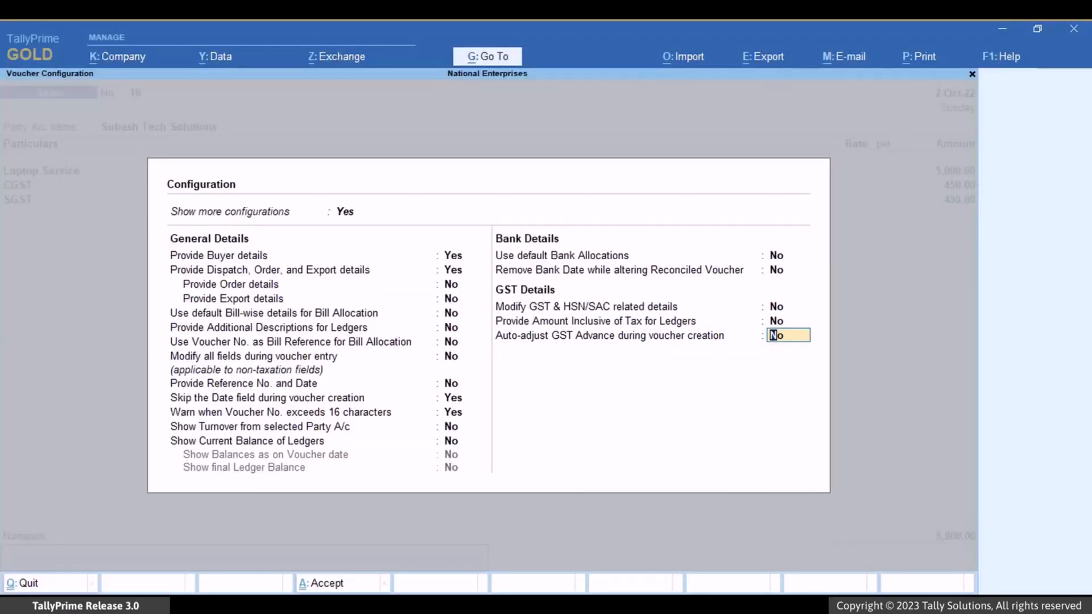
key("BackSpace")
key("Return")
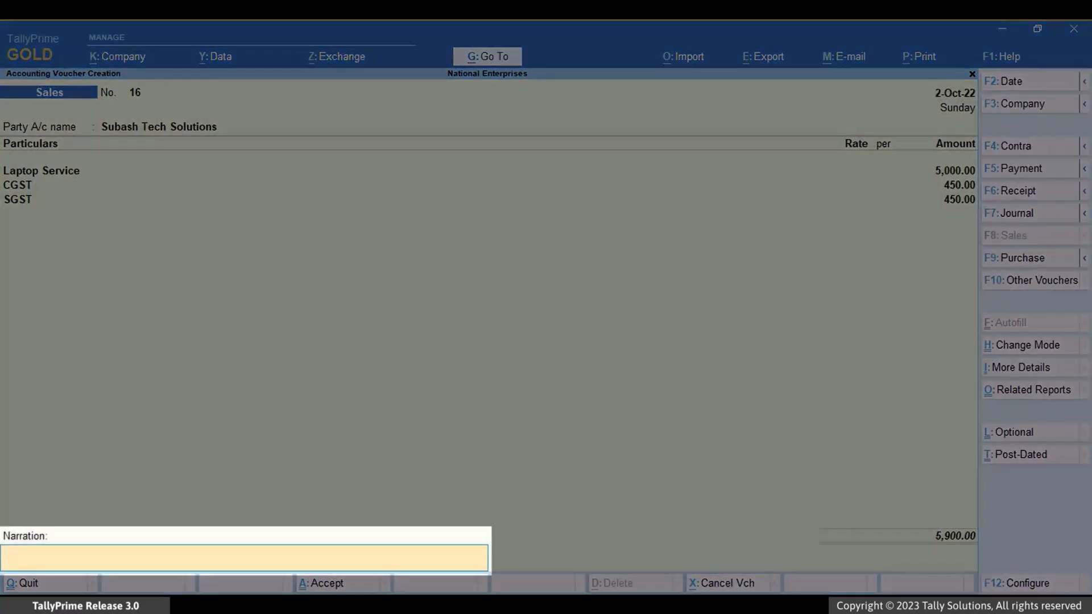
- Save the sales voucher for Subash Tech Solutions with the narration left blank
key("ctrl+a")
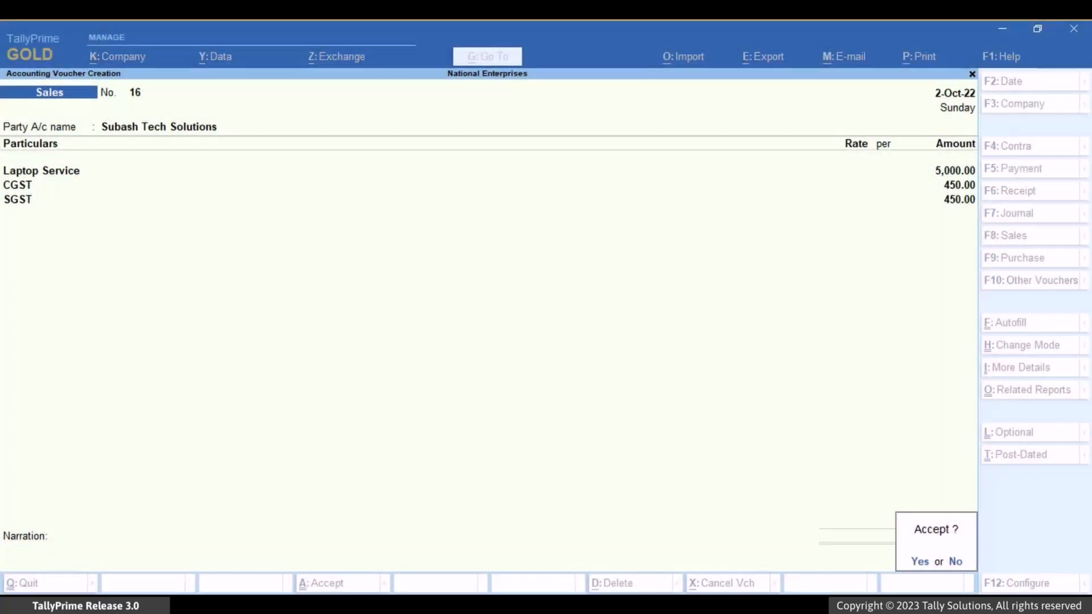